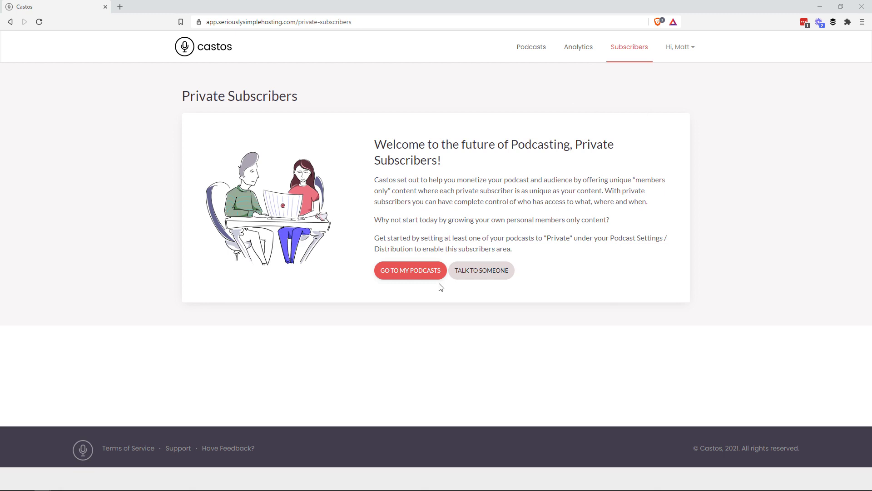
In Random Show's distribution settings, mark the podcast as private and accept the password-protection notice.
left_click(399, 274)
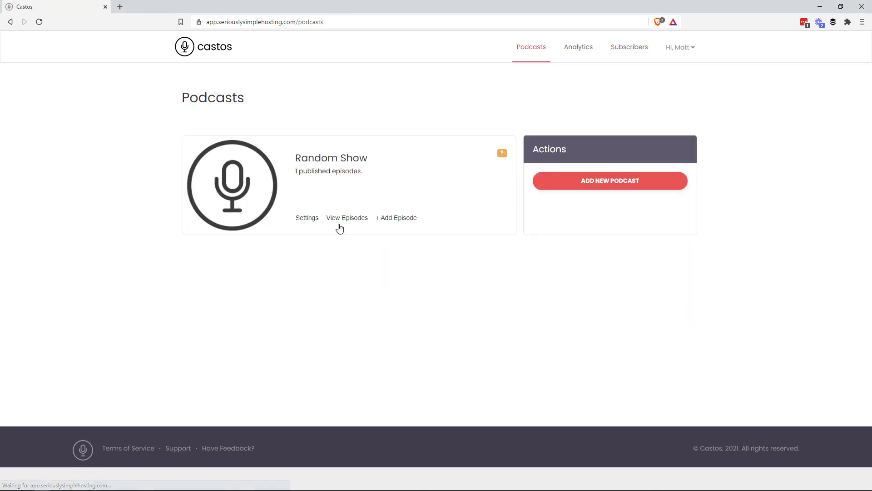
left_click(305, 222)
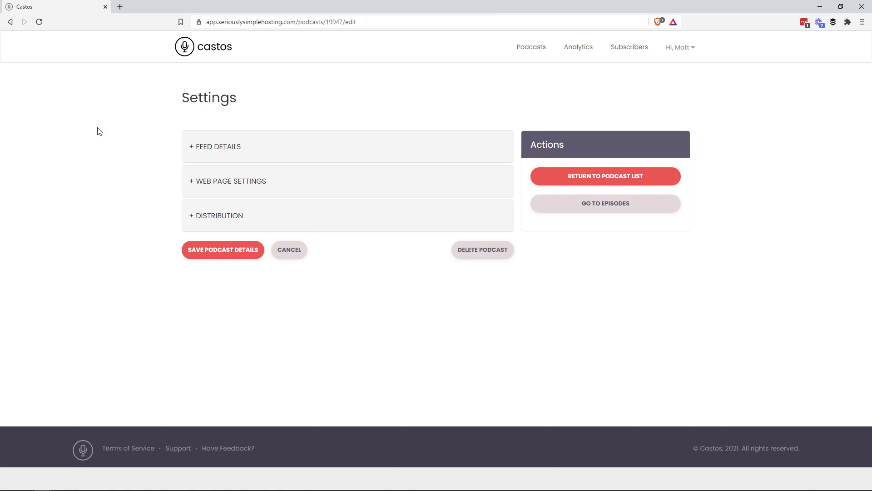
left_click(219, 216)
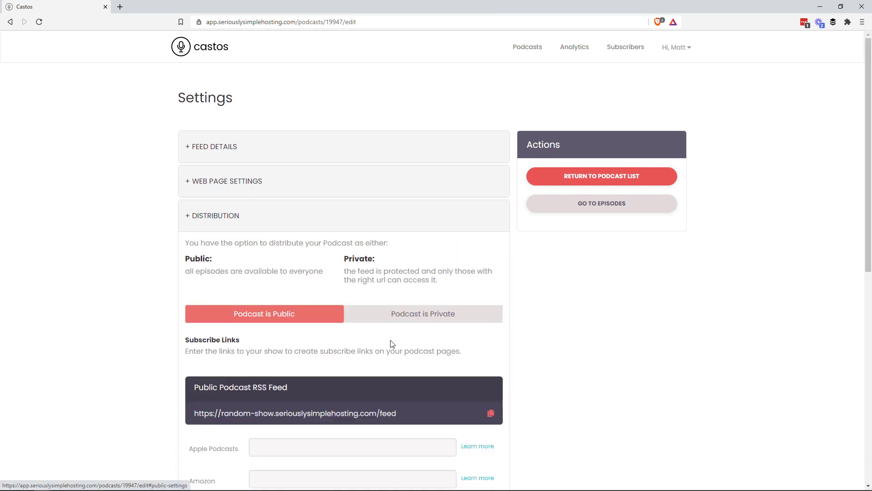
left_click(412, 318)
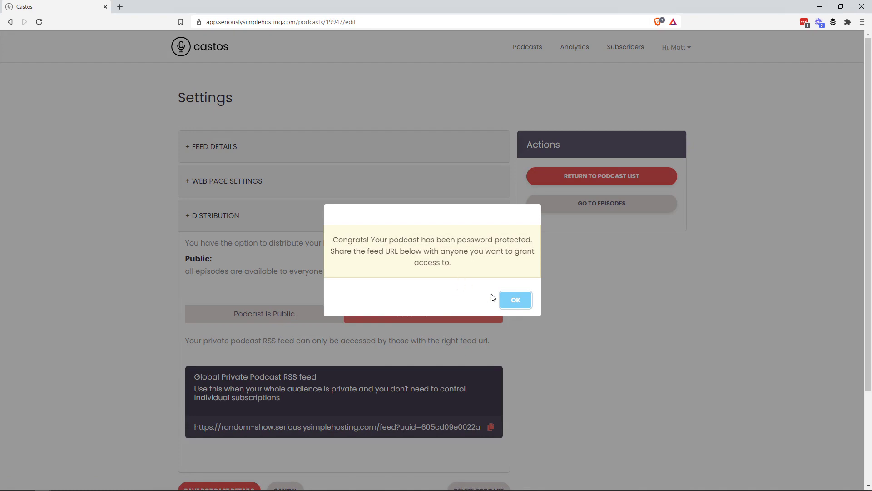
left_click(515, 302)
Copy the private podcast feed URL and save the podcast details.
scroll(522, 318, "down", 2)
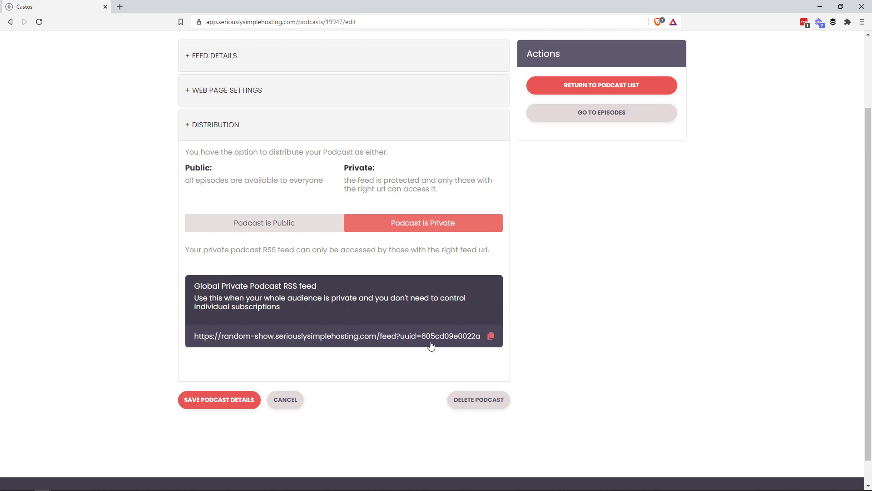
left_click(492, 338)
scroll(629, 64, "up", 3)
scroll(580, 253, "down", 2)
scroll(461, 356, "up", 2)
scroll(472, 366, "down", 3)
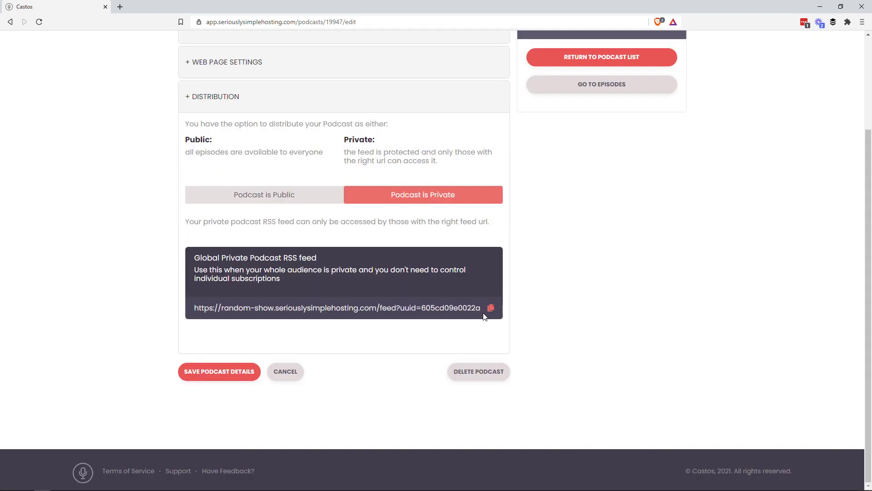
left_click(210, 371)
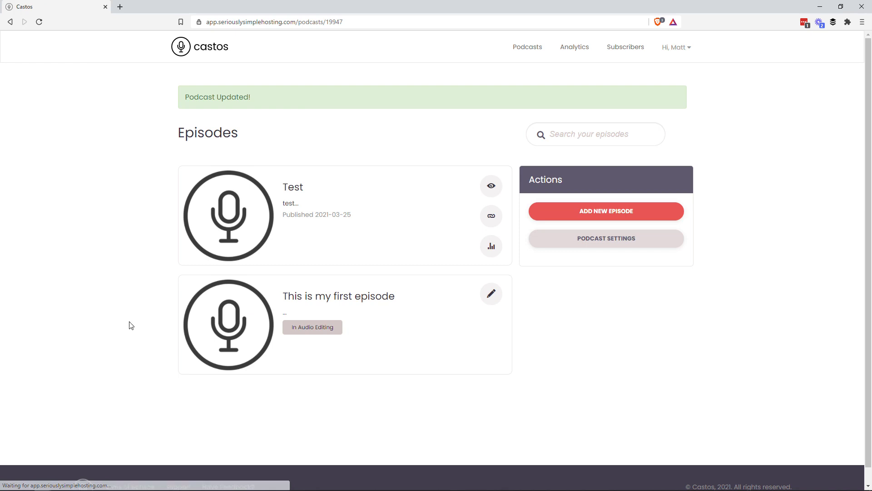
Open the Private Subscribers dashboard from the Subscribers nav link.
left_click(627, 53)
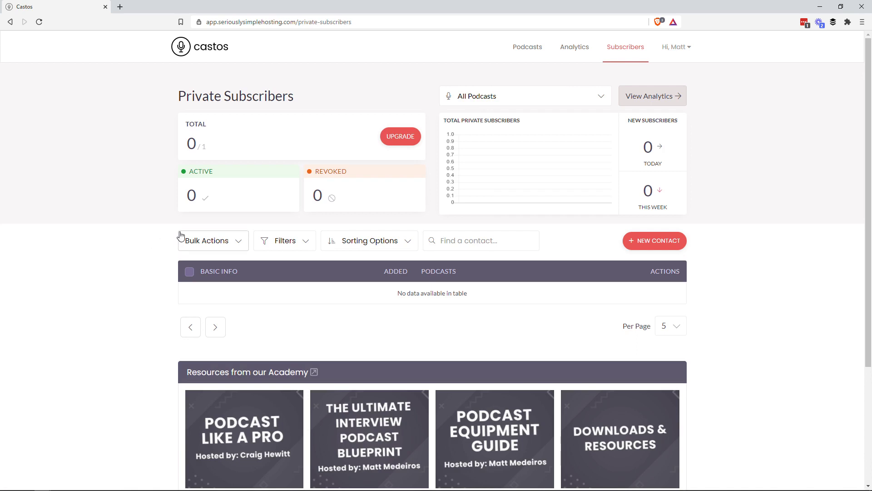
scroll(194, 273, "down", 2)
scroll(194, 273, "up", 2)
Check the All Podcasts filter list, then start a NEW CONTACT subscriber.
left_click(507, 101)
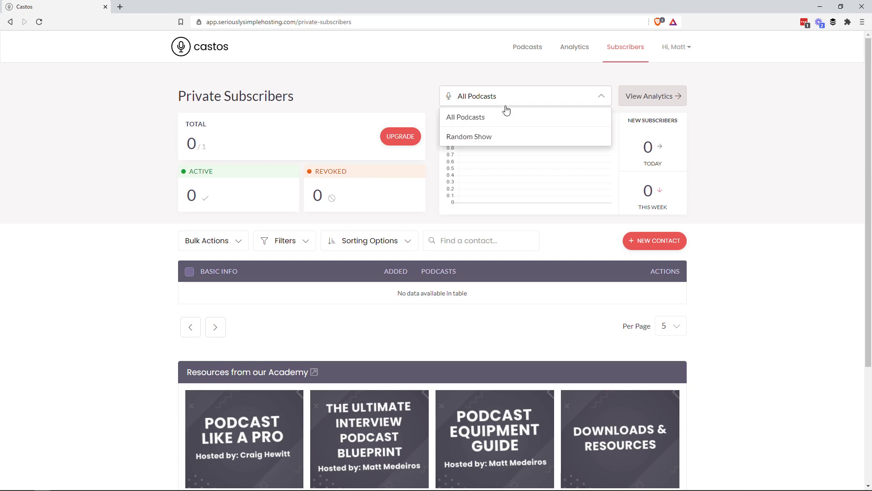
left_click(738, 118)
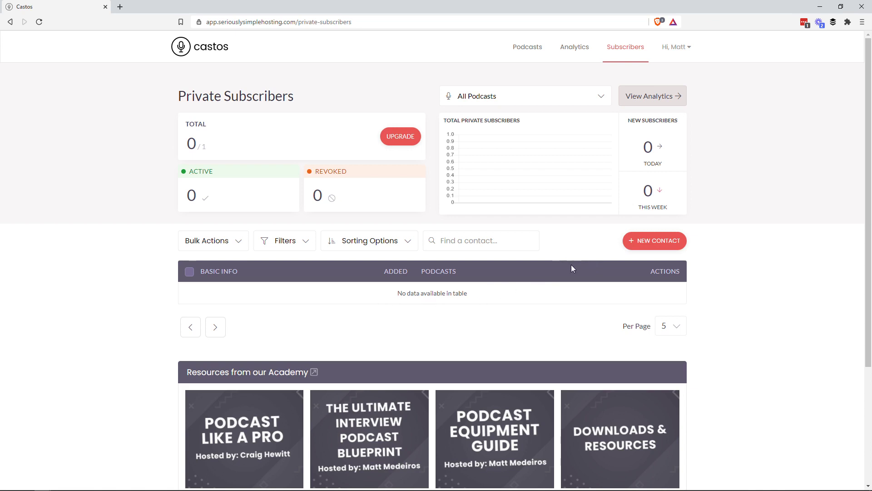
left_click(640, 240)
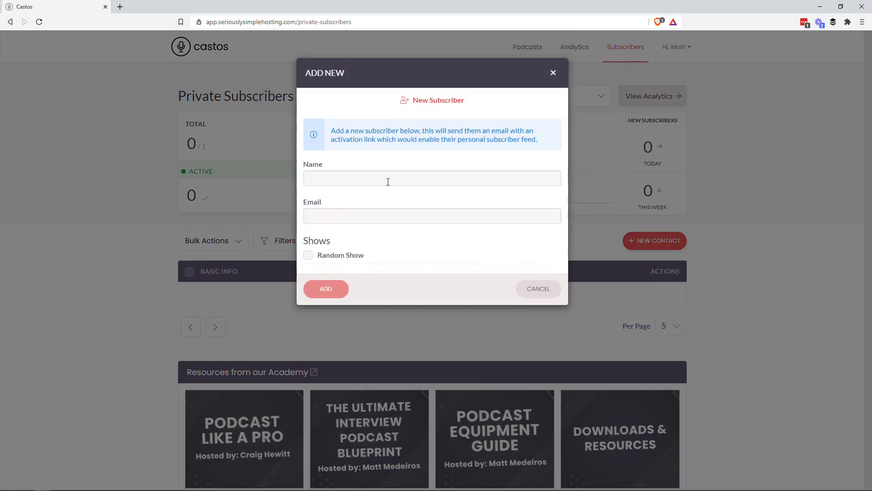
Fill in the subscriber's first name and e-mail address, correcting the mis-entered field.
left_click(374, 179)
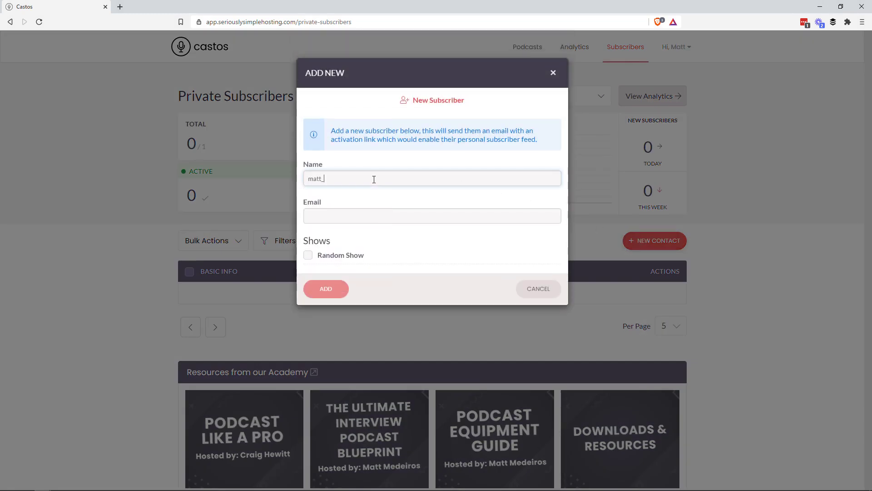
key("ctrl+a")
key("ctrl+x")
left_click(357, 196)
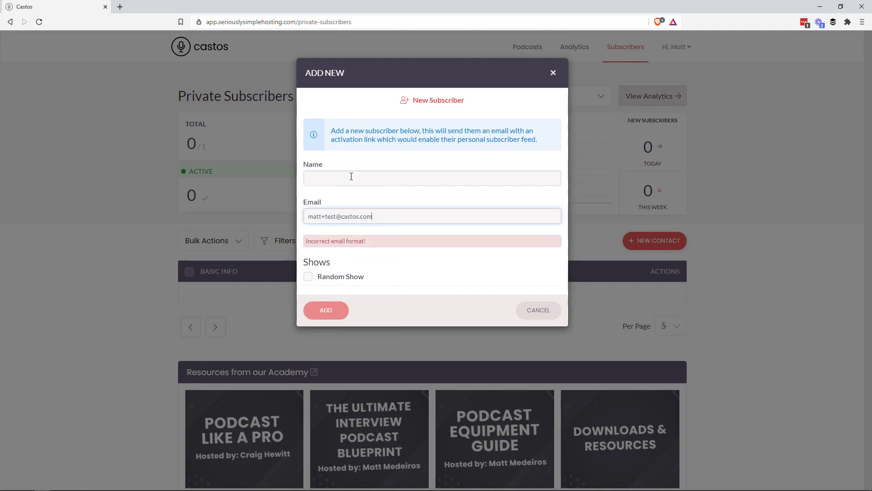
left_click(351, 176)
type("Matt")
left_click(450, 210)
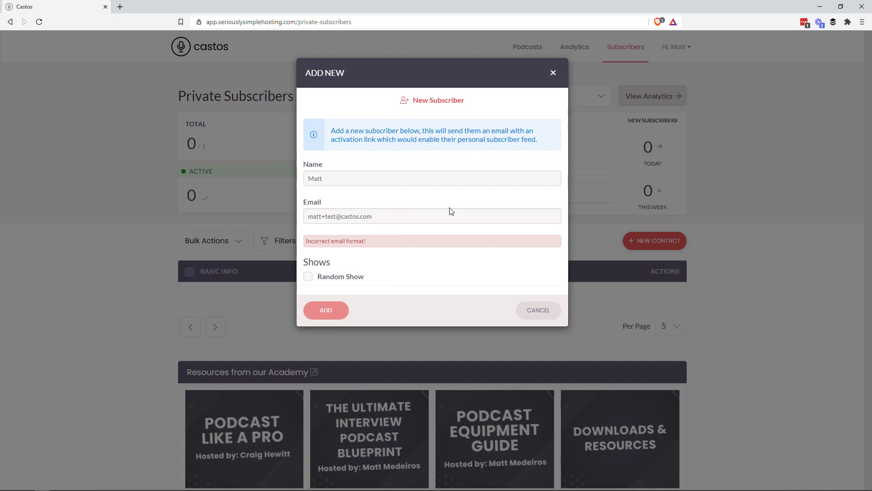
left_click(324, 218)
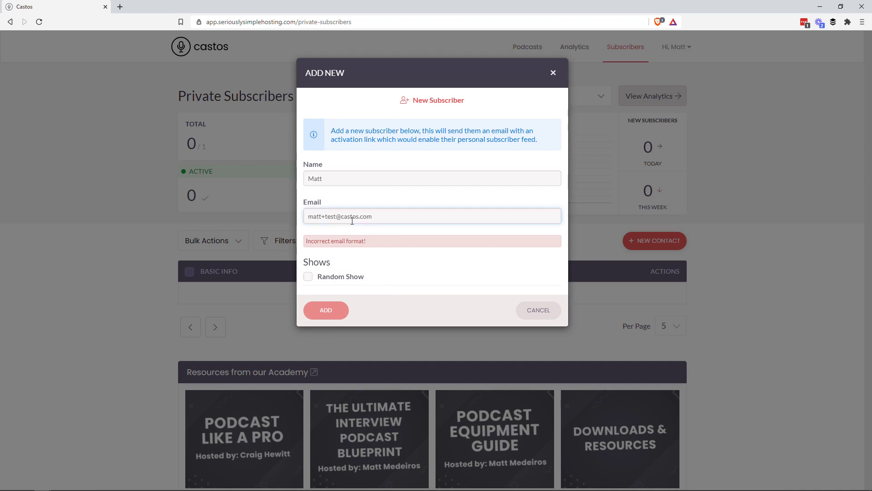
key("BackSpace")
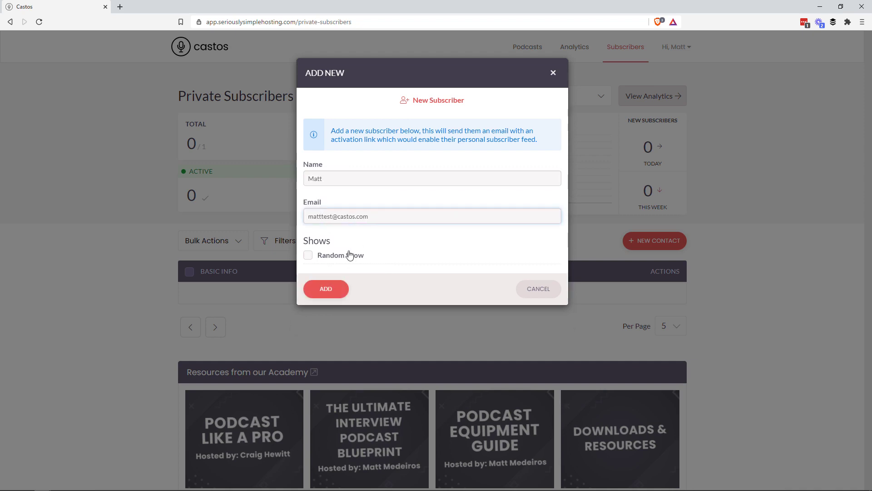
Give the subscriber access to Random Show and submit with ADD.
triple_click(350, 255)
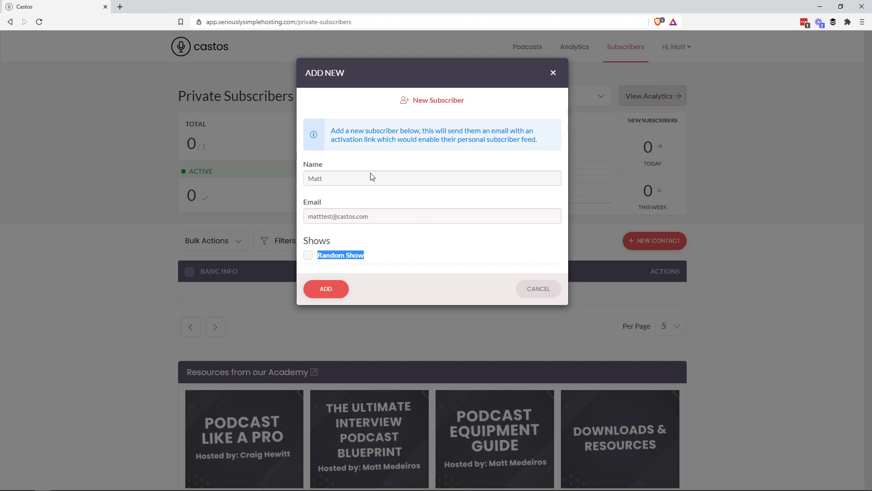
left_click(376, 247)
left_click(310, 255)
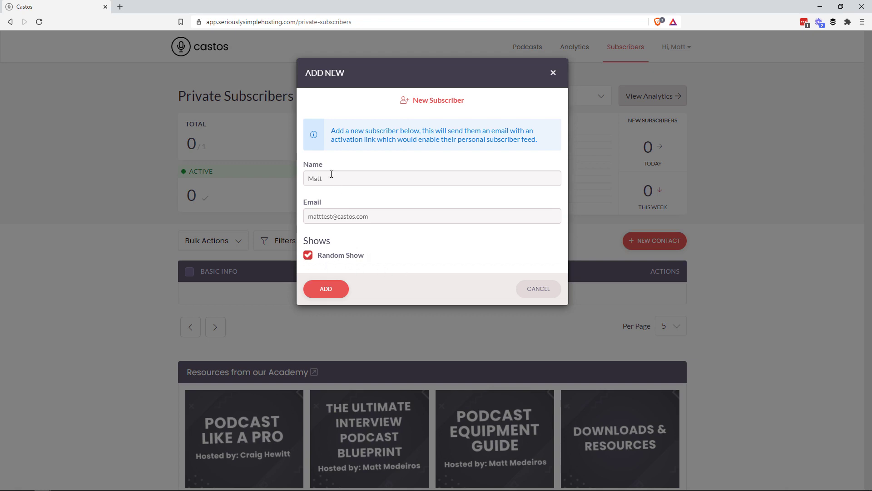
left_click(344, 184)
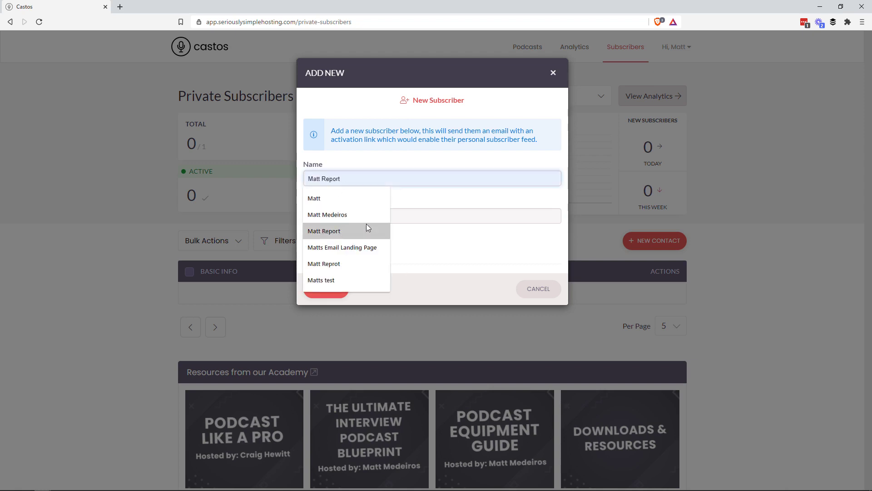
left_click(418, 220)
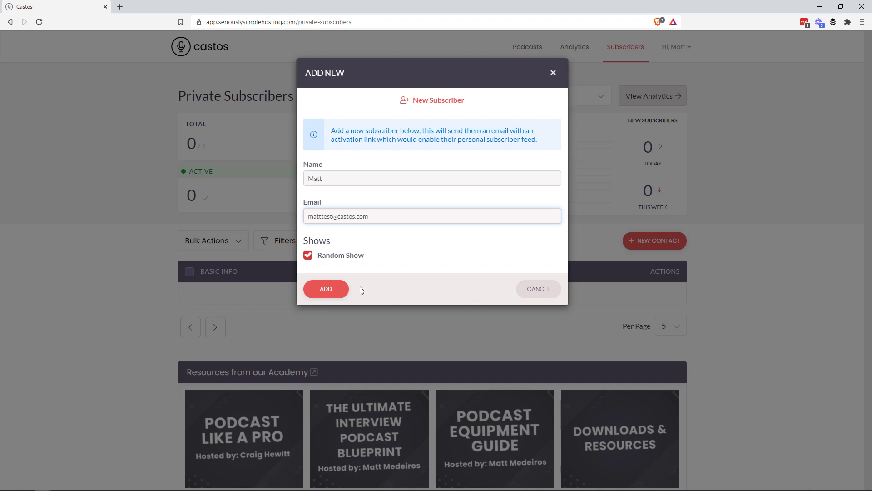
left_click(329, 289)
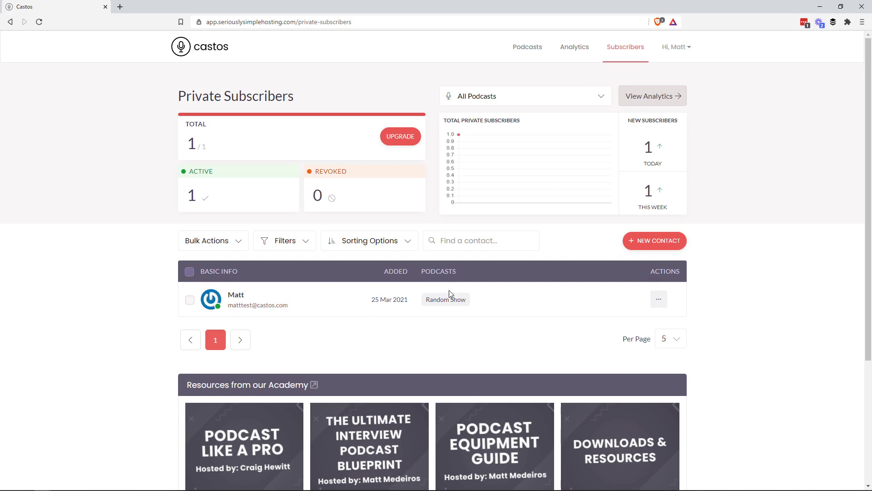
Open the '...' actions menu on the new subscriber's row in the table.
left_click(659, 299)
right_click(682, 317)
left_click(682, 305)
Open the subscriber via Open to Edit, copy their private feed link, and close the dialog.
left_click(659, 299)
left_click(691, 318)
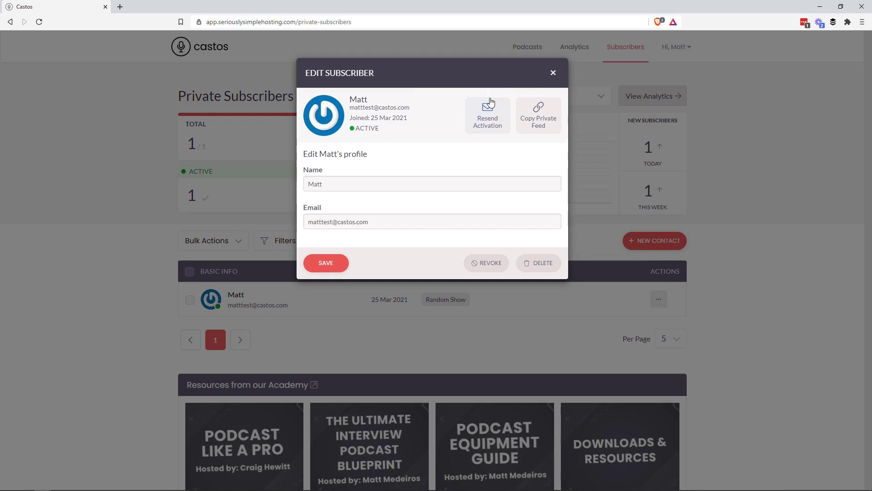
left_click(544, 127)
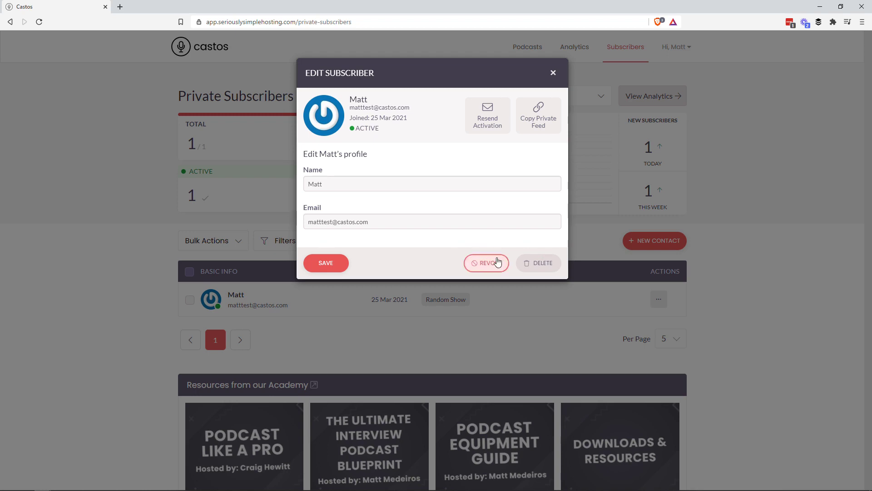
left_click(553, 74)
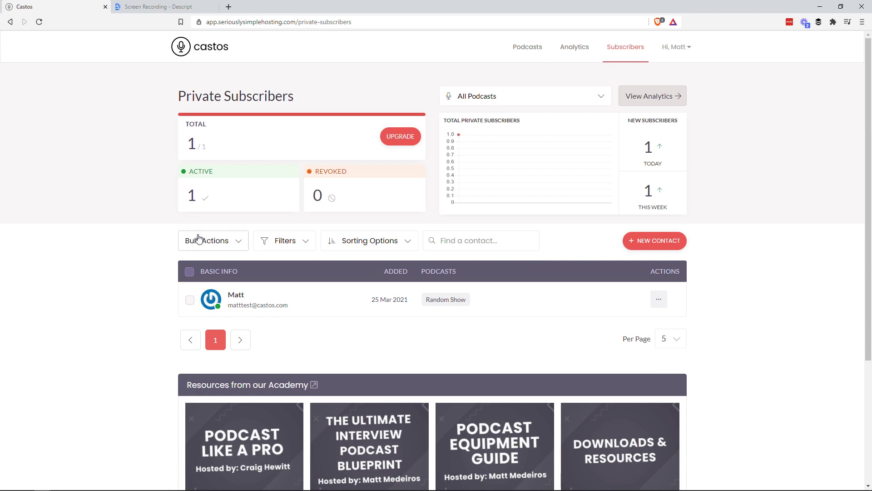
left_click(229, 241)
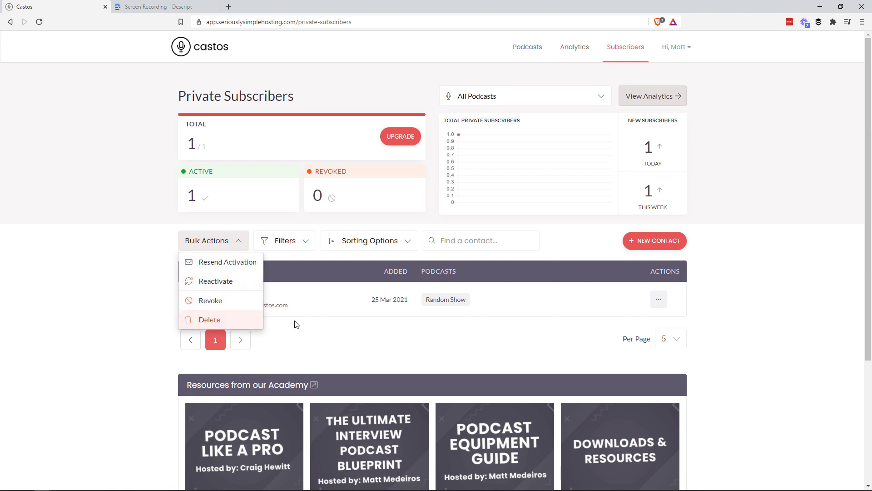
Tick the header select-all checkbox to select every subscriber for Bulk Actions.
left_click(312, 305)
left_click(190, 272)
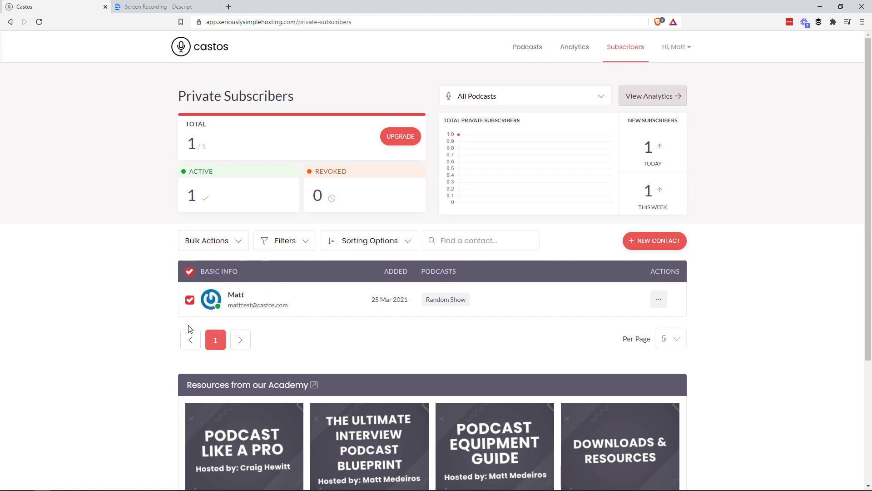
left_click(210, 240)
left_click(331, 304)
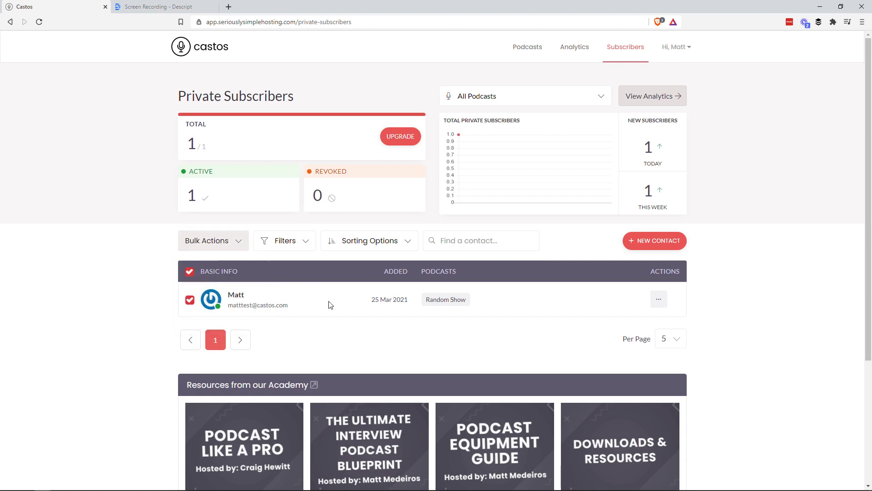
Review the Filters and Sorting Options dropdowns and the contact search box without changes.
left_click(303, 242)
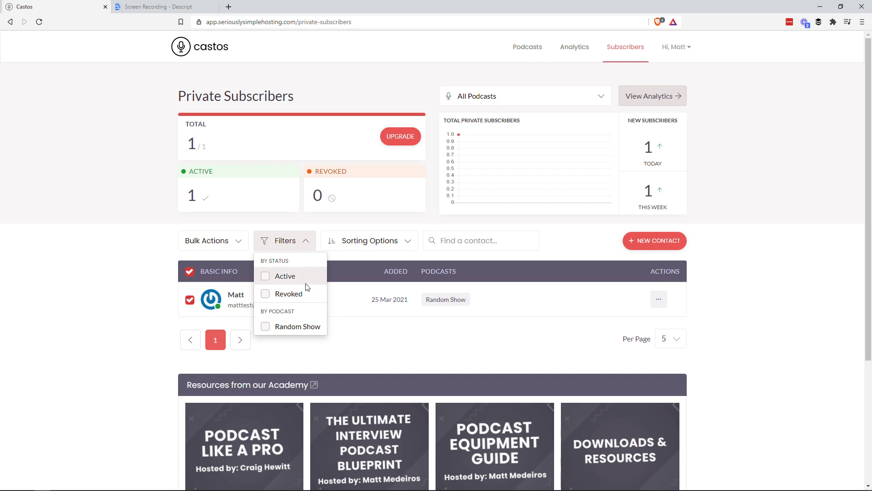
left_click(348, 311)
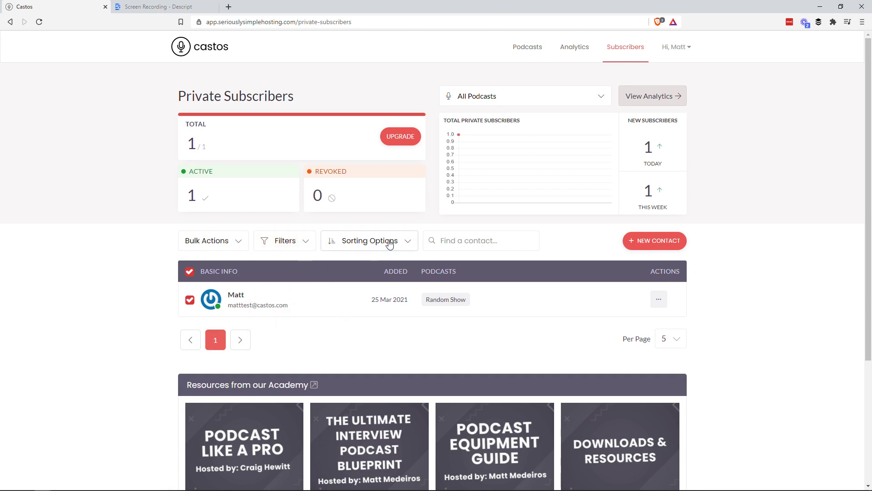
left_click(366, 241)
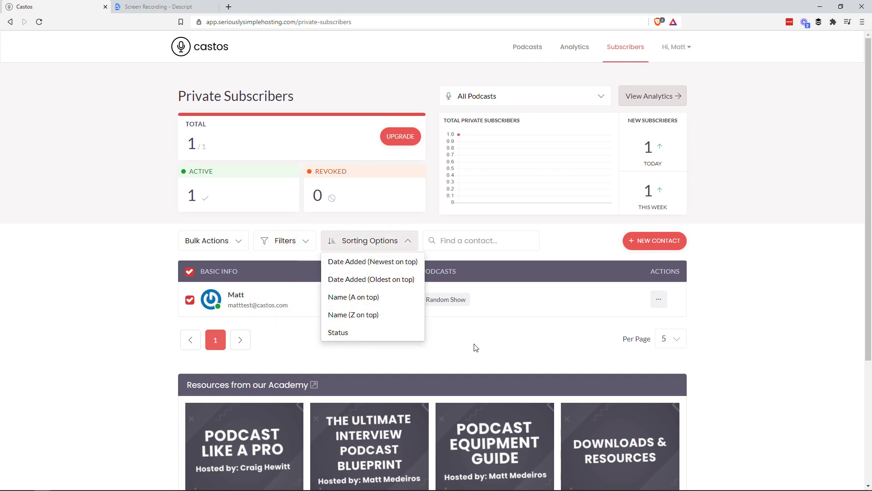
left_click(459, 244)
left_click(550, 249)
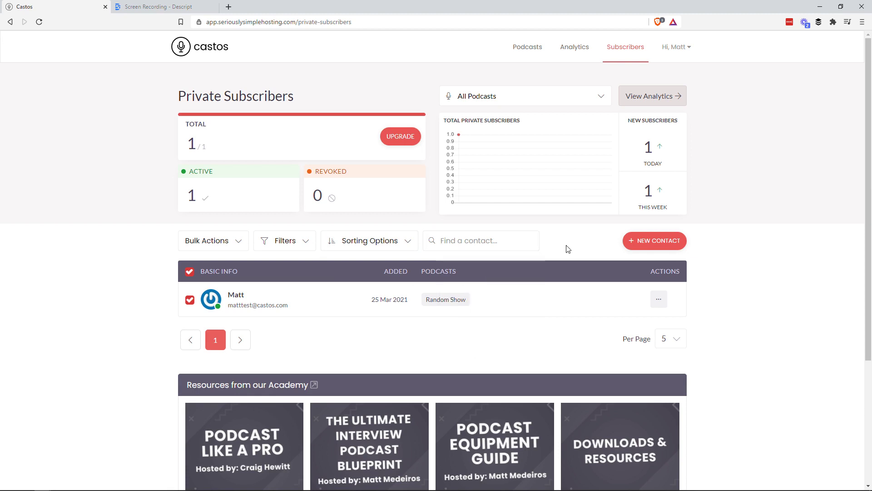
scroll(554, 295, "down", 2)
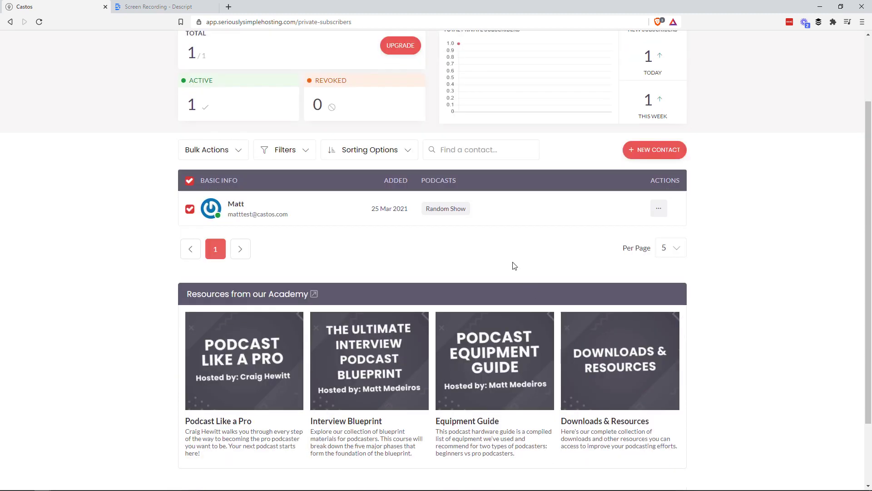
scroll(327, 295, "down", 2)
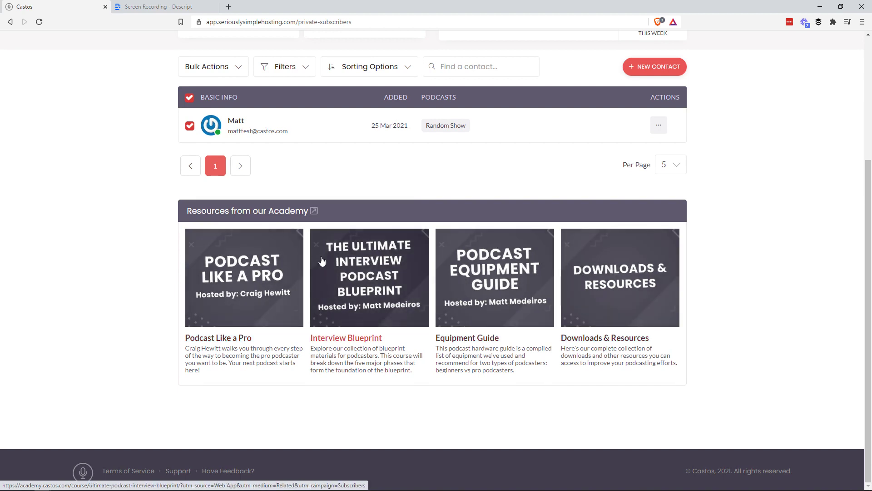
scroll(354, 299, "up", 2)
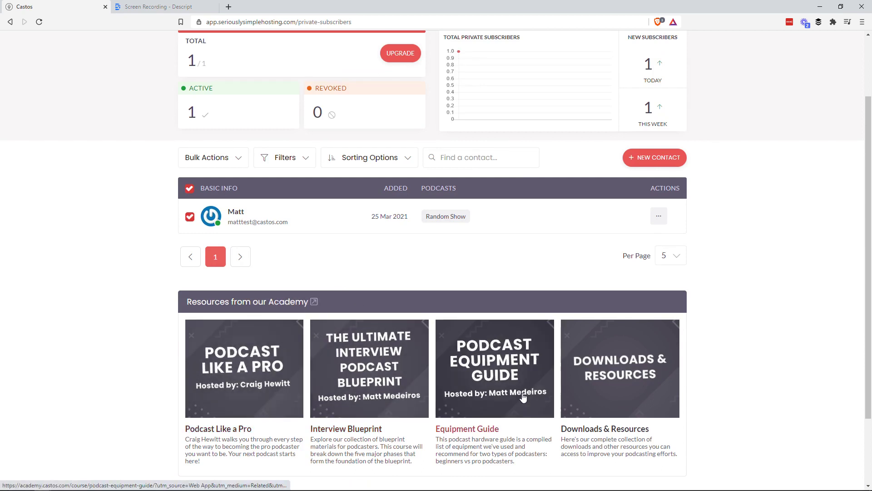
scroll(496, 400, "up", 2)
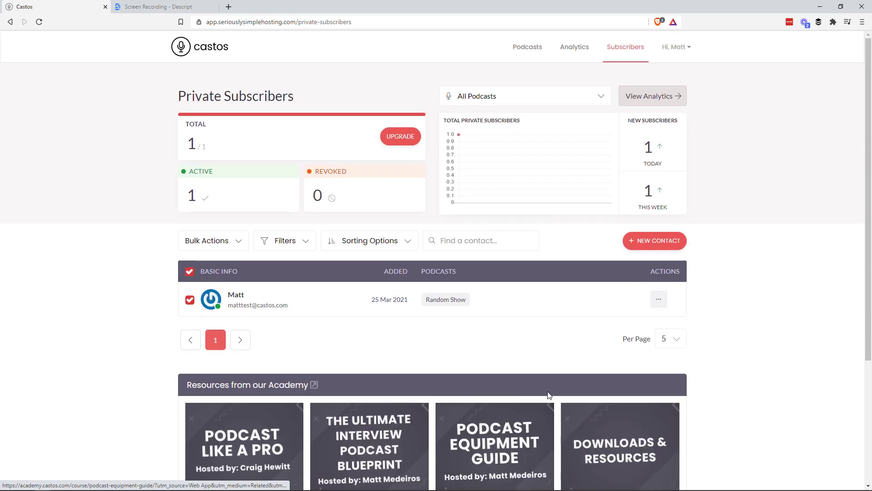
scroll(418, 429, "down", 2)
scroll(416, 454, "up", 2)
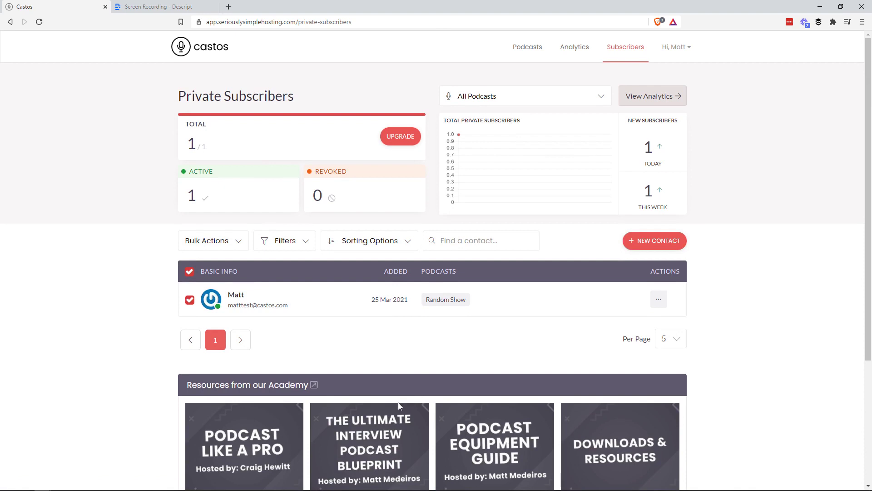
scroll(398, 402, "down", 1)
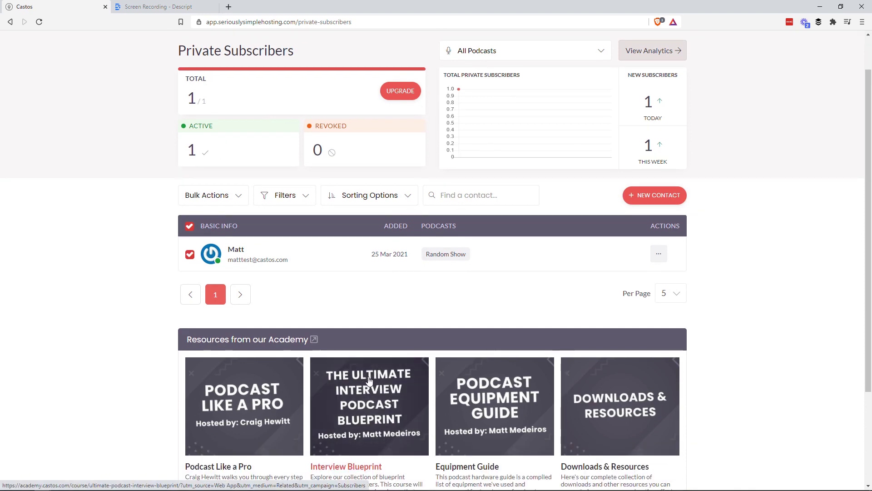
scroll(450, 369, "up", 1)
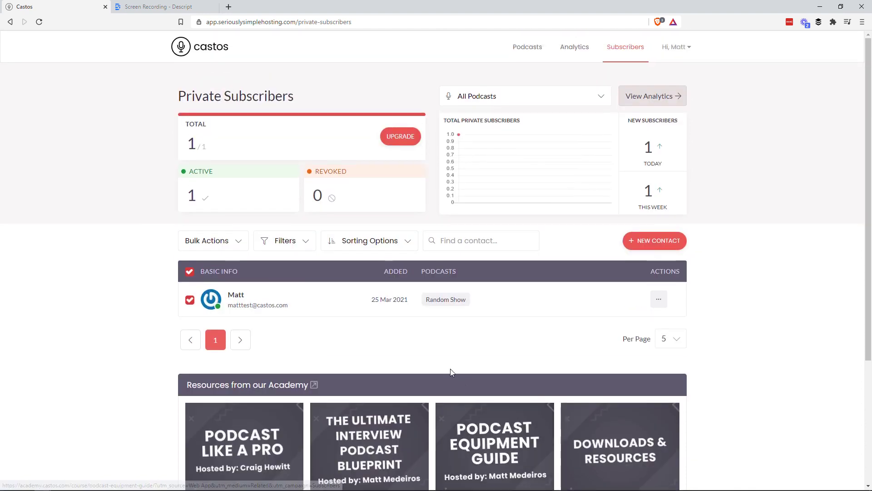